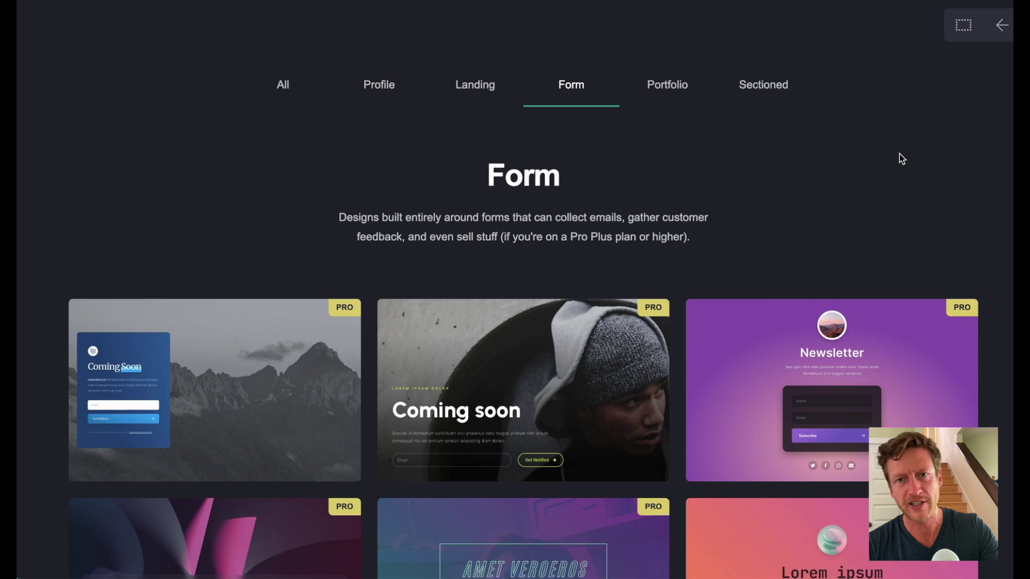
# Step: Switch between the Landing and Form template categories, then scroll down through the Form designs
pyautogui.click(480, 92)
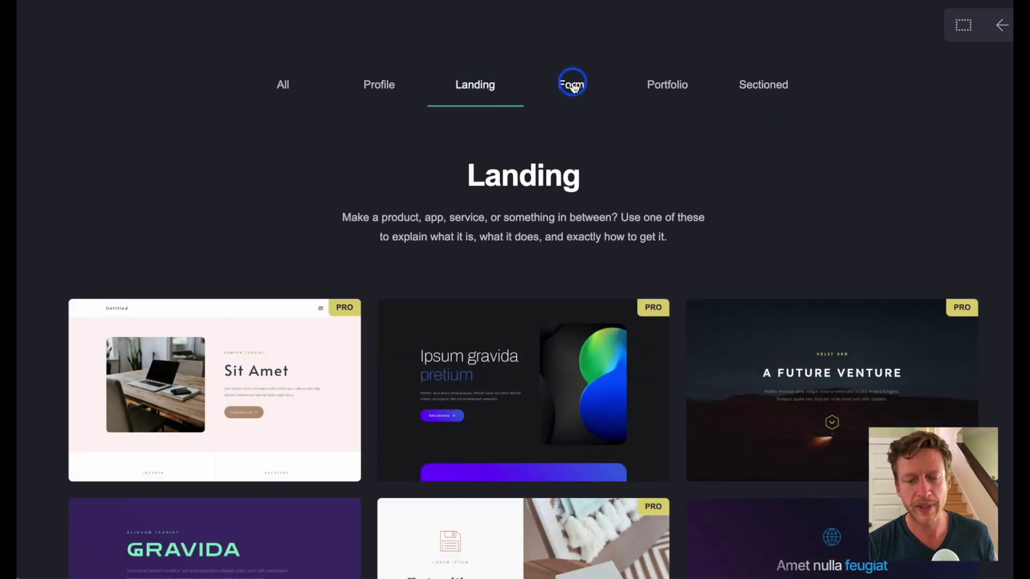
pyautogui.click(571, 84)
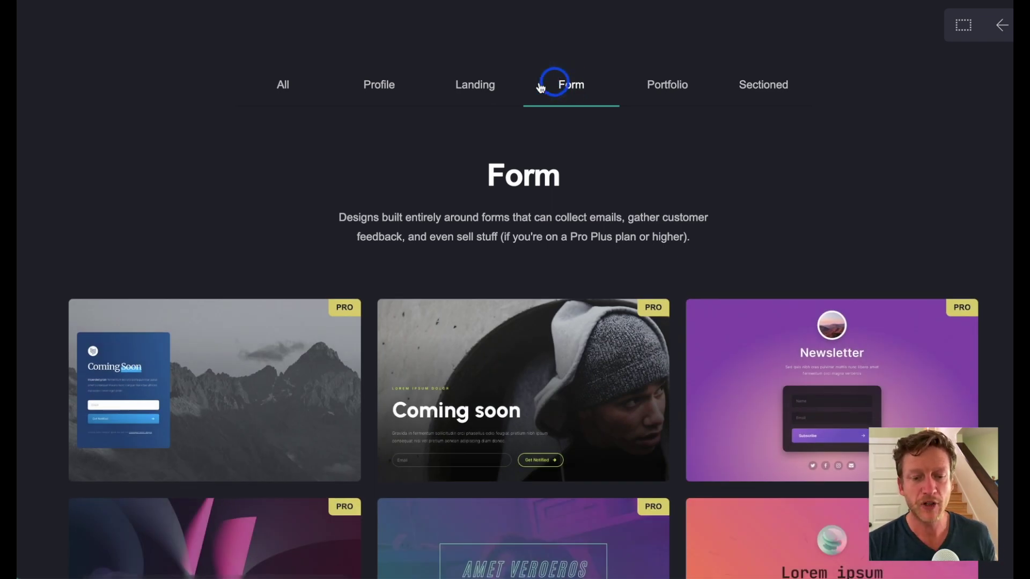
pyautogui.click(481, 86)
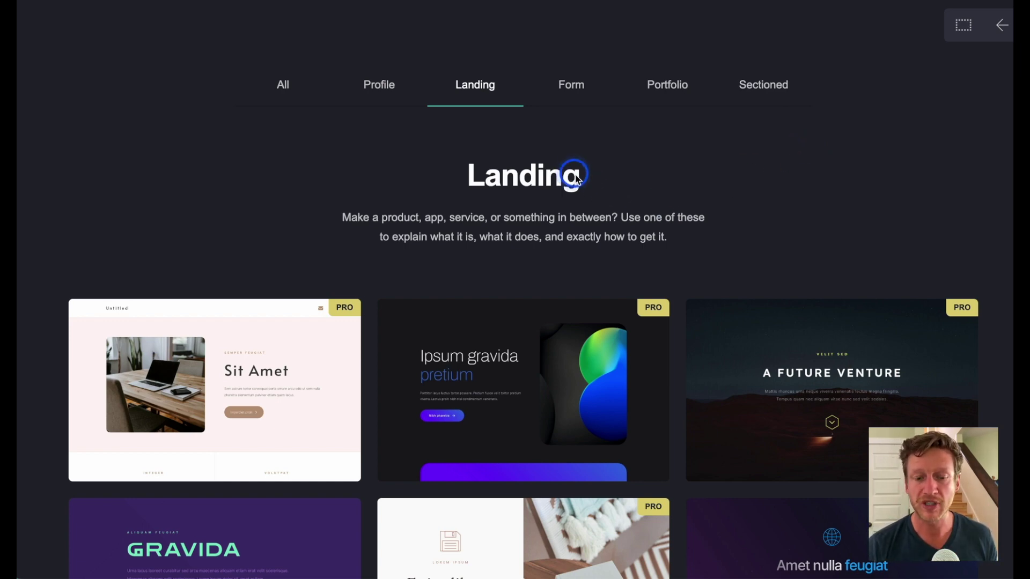
pyautogui.moveTo(579, 179); pyautogui.dragTo(465, 176)
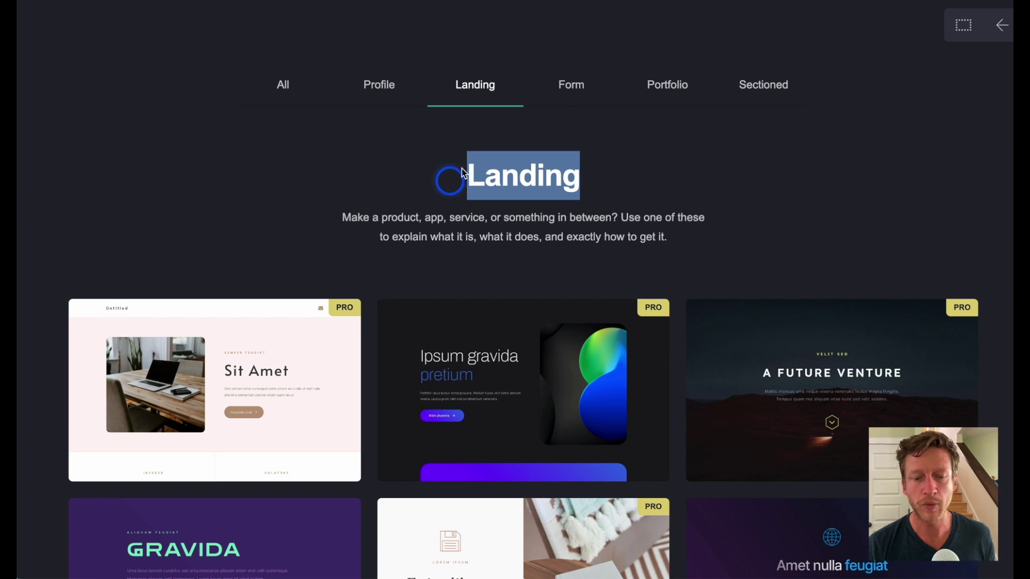
pyautogui.click(556, 86)
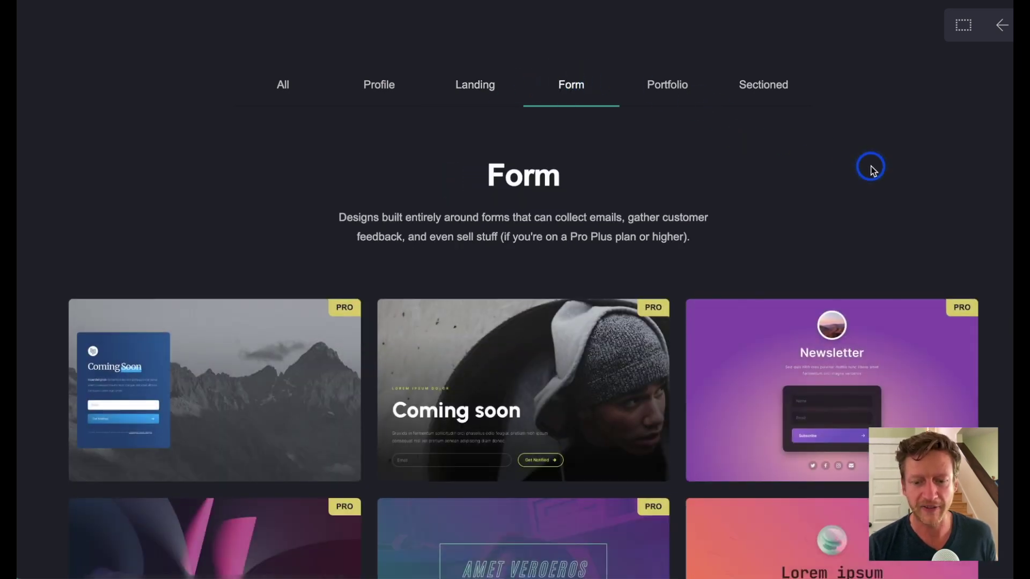
pyautogui.scroll(-3, 870, 167)
pyautogui.moveTo(847, 292)
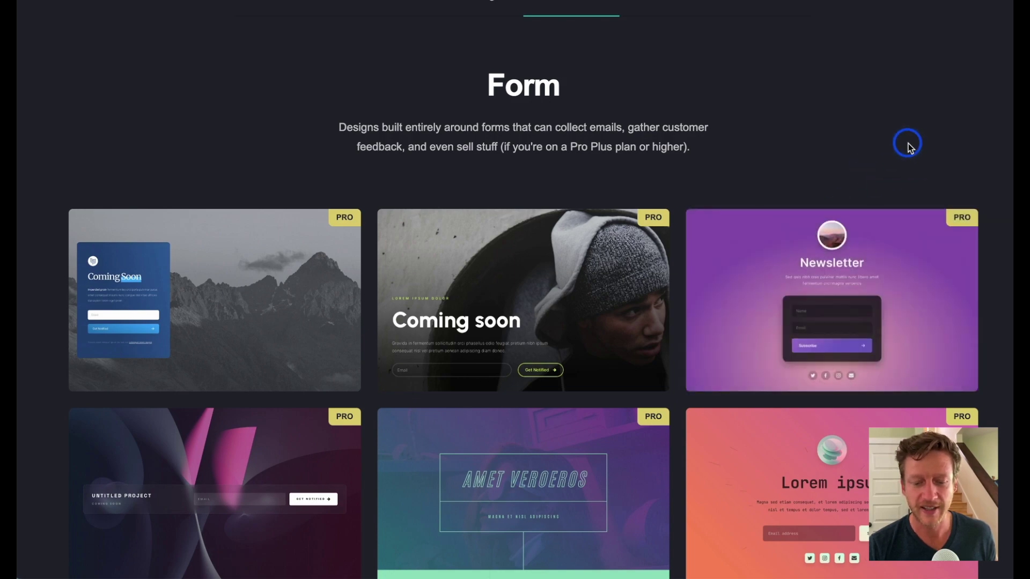
pyautogui.scroll(-10, 908, 148)
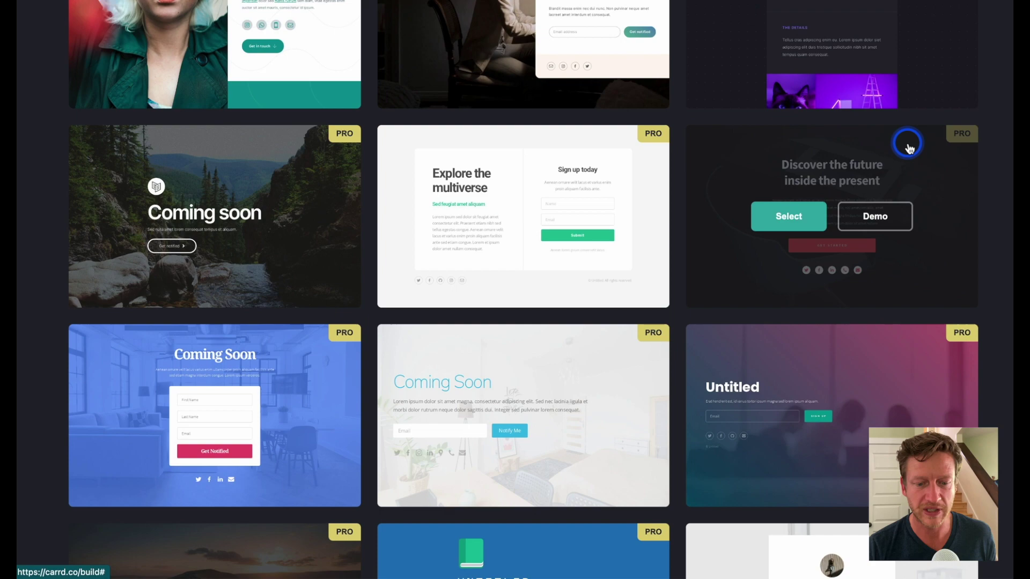
# Step: Choose the 'Explore the multiverse' form template to open it in the editor
pyautogui.moveTo(502, 209)
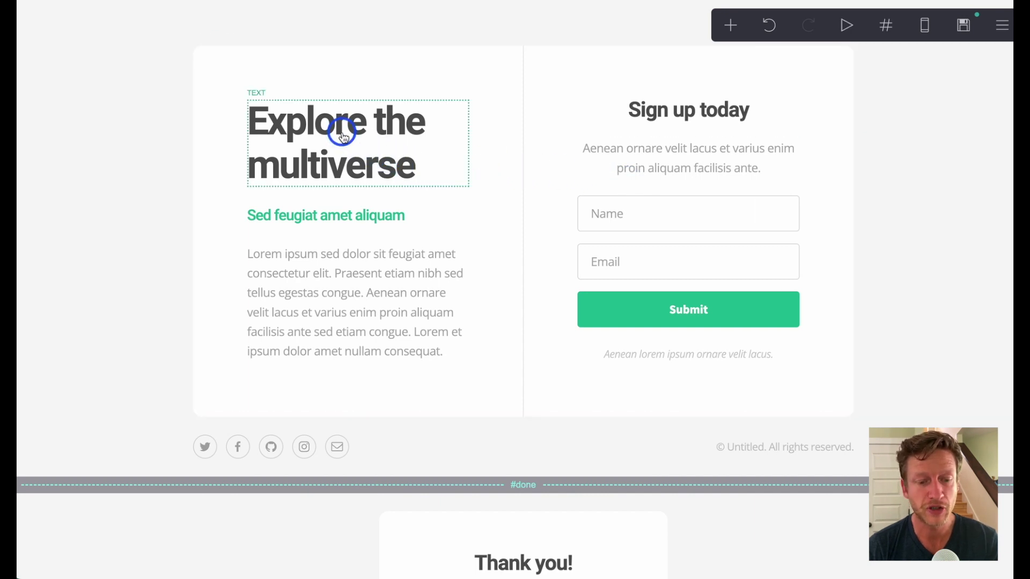
# Step: Replace the heading text with 'GET OUR FREE GUIDE', then check the subheading and paragraph
pyautogui.click(342, 136)
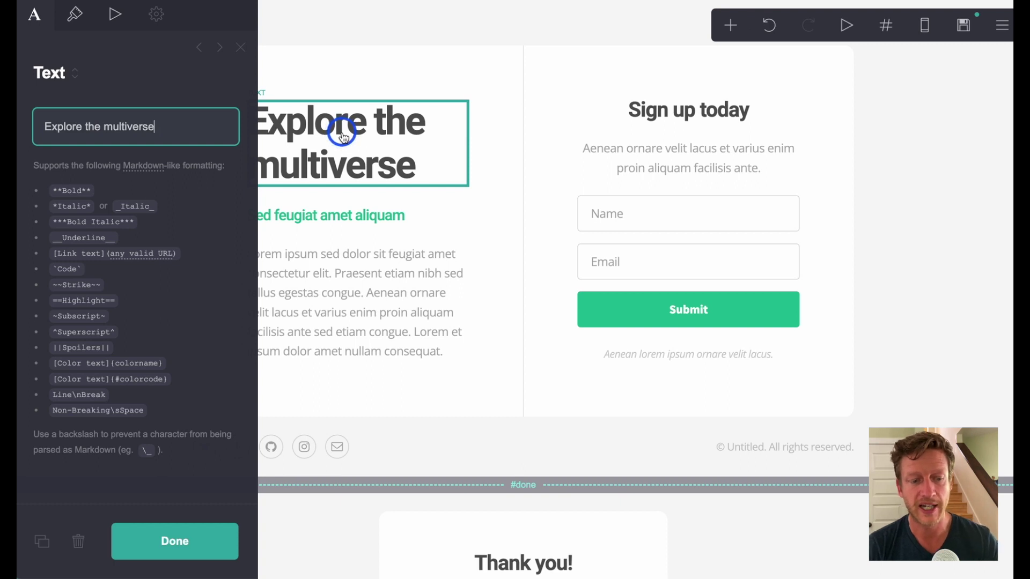
pyautogui.click(173, 133)
pyautogui.tripleClick(172, 134)
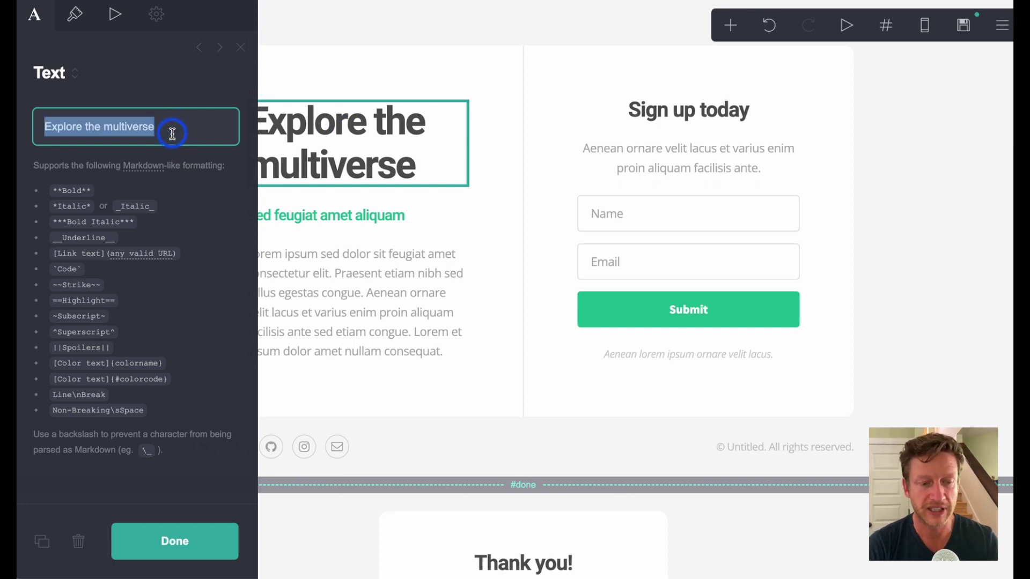
pyautogui.write('GET OUR FRE')
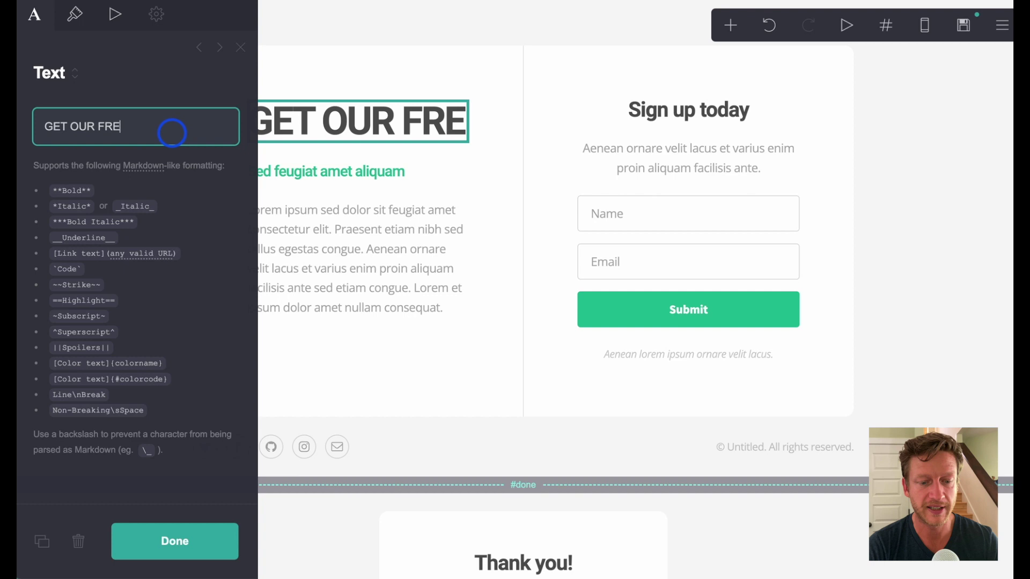
pyautogui.write('E GUIDE')
pyautogui.click(420, 133)
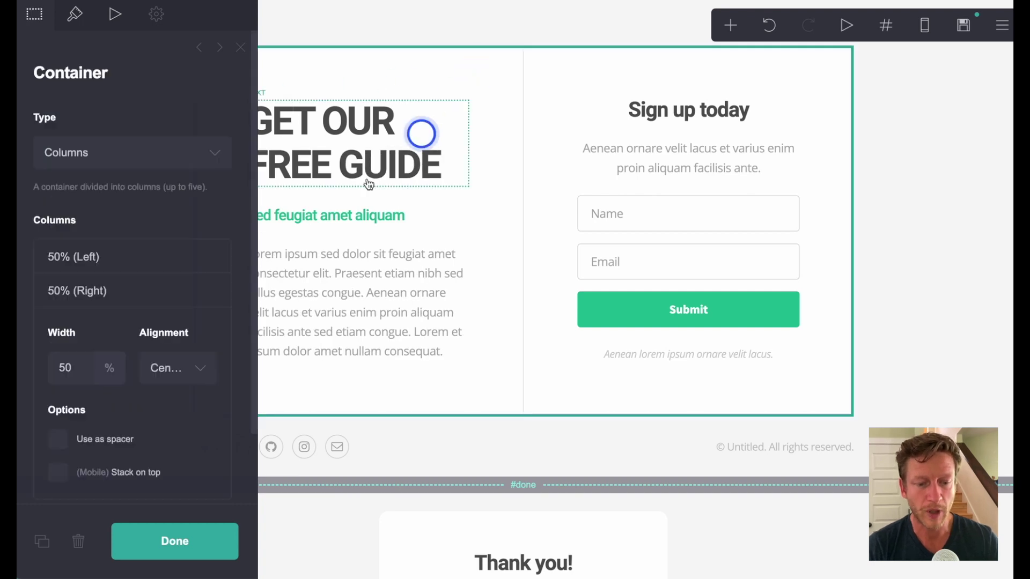
pyautogui.click(294, 220)
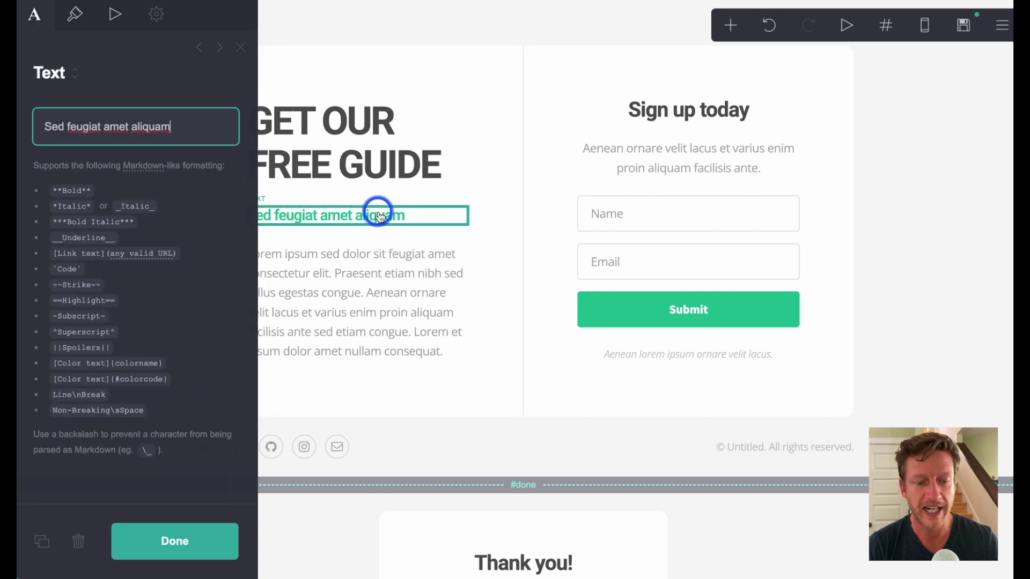
pyautogui.click(372, 282)
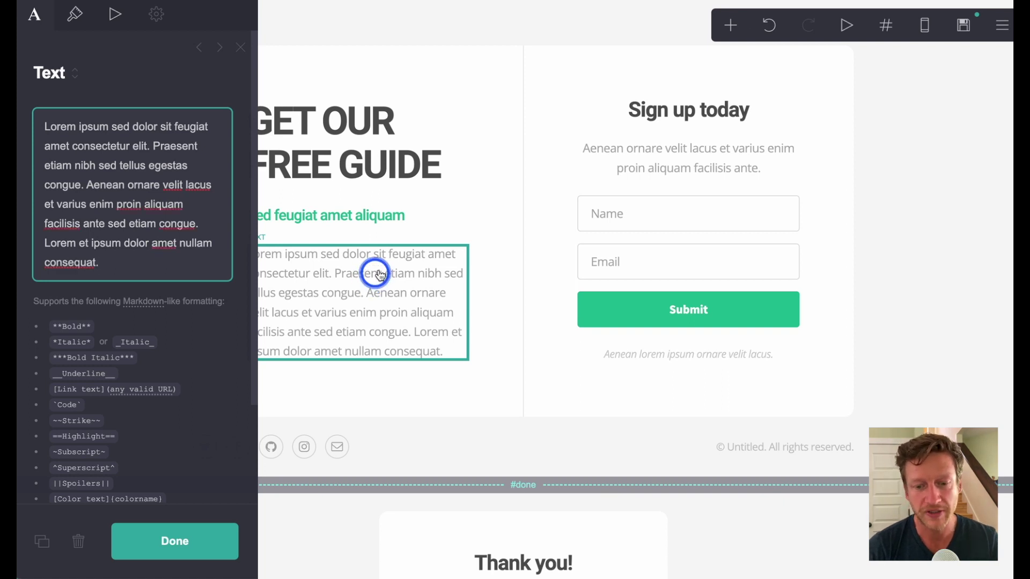
# Step: Add an Image element to the page and bring up its upload option
pyautogui.click(725, 27)
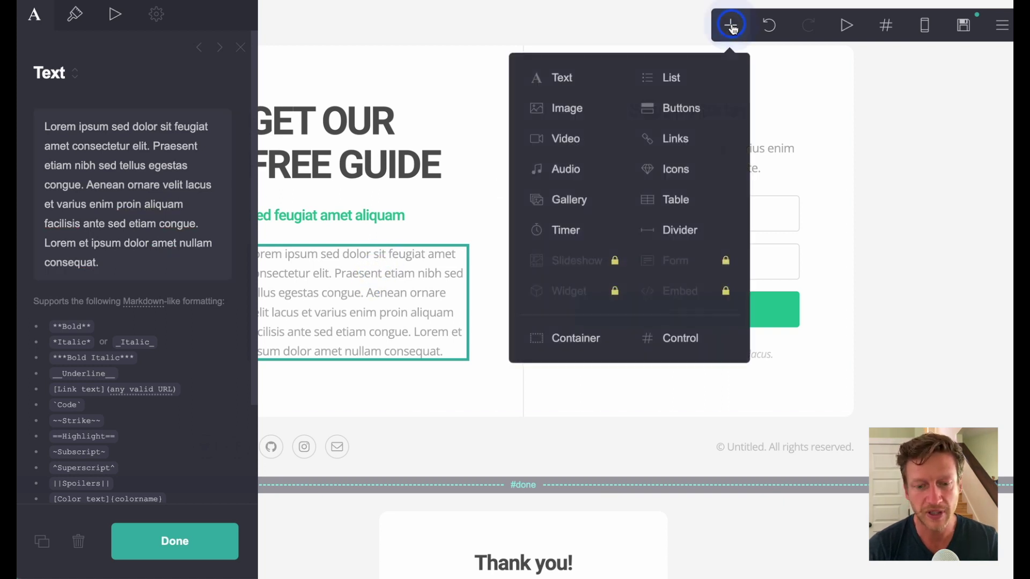
pyautogui.click(569, 110)
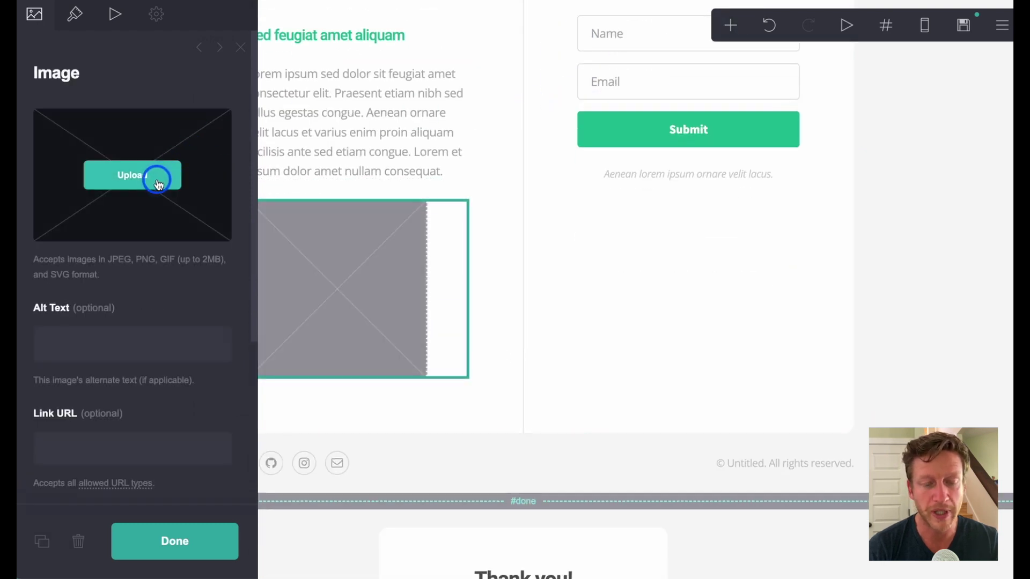
pyautogui.click(145, 185)
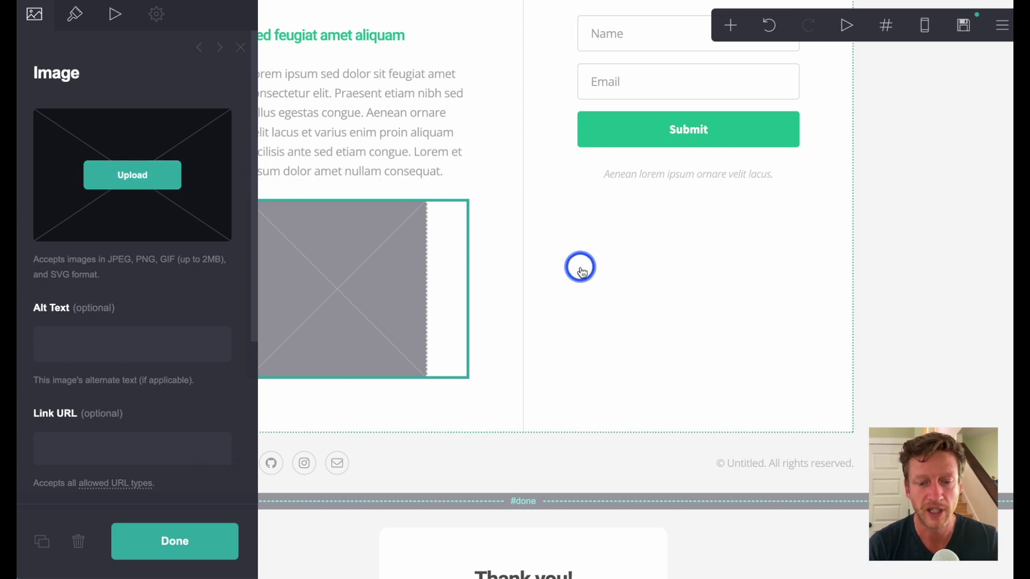
# Step: Set the form button background to red #E80909 and close the form settings
pyautogui.click(592, 145)
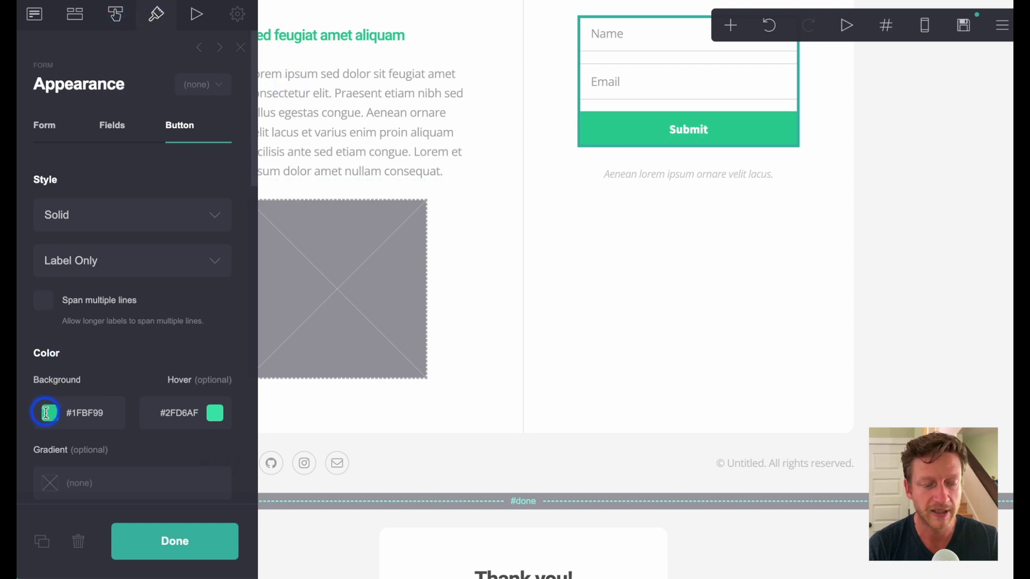
pyautogui.click(64, 414)
pyautogui.doubleClick(65, 414)
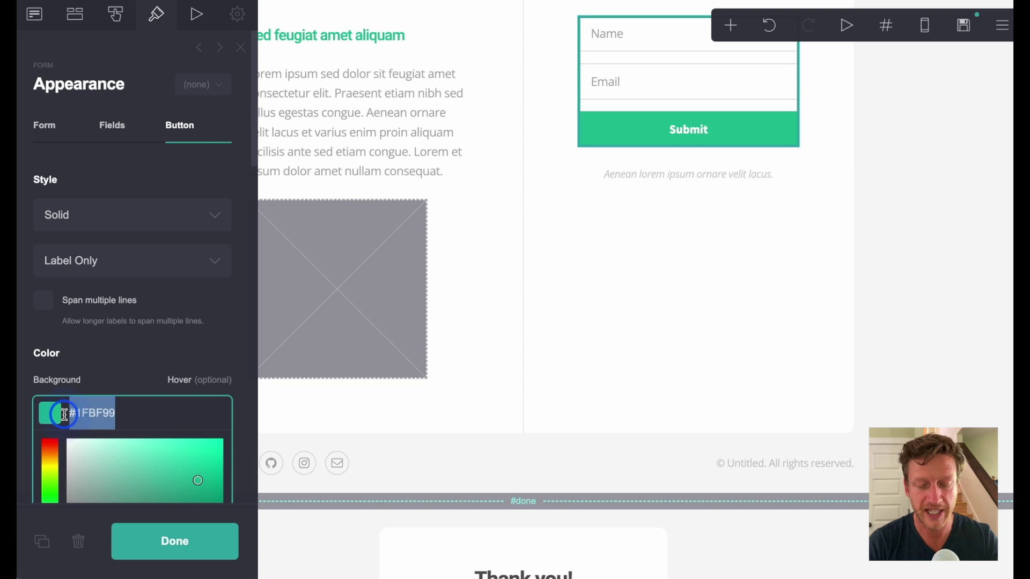
pyautogui.press('BackSpace')
pyautogui.write(';NC')
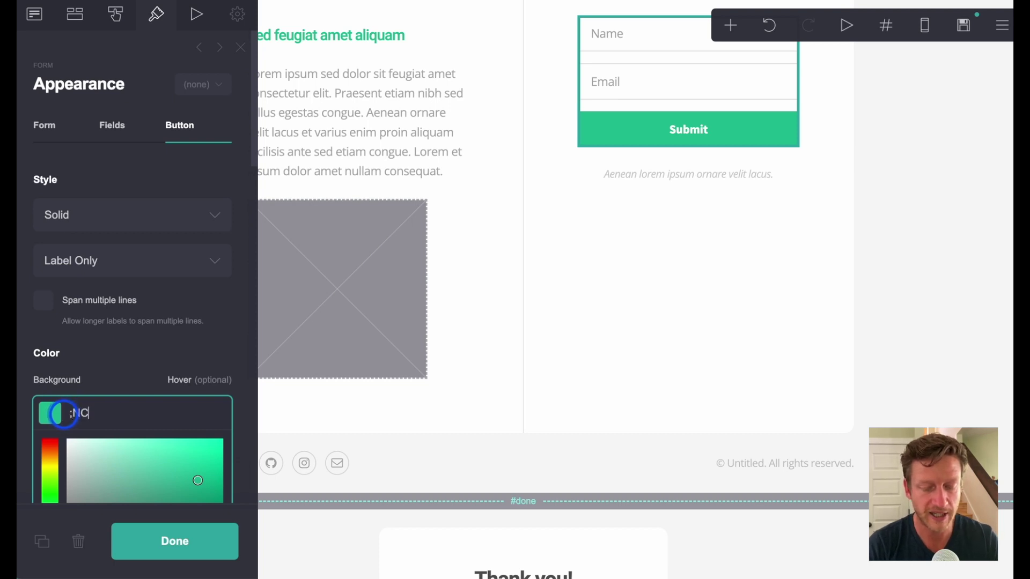
pyautogui.write('MBA')
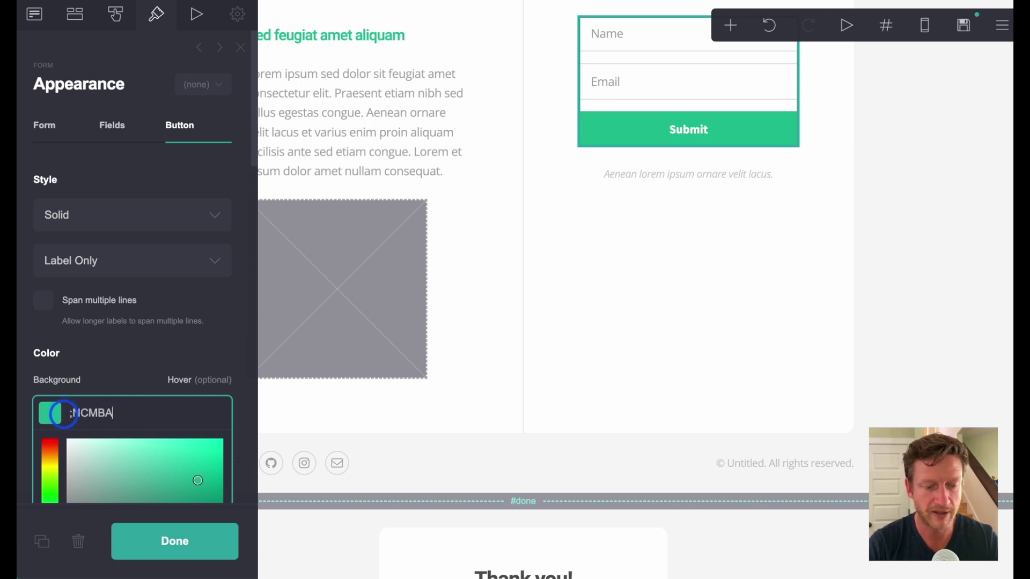
pyautogui.write('9')
pyautogui.press('BackSpace')
pyautogui.press('BackSpace')
pyautogui.press('BackSpace')
pyautogui.press('BackSpace')
pyautogui.press('BackSpace')
pyautogui.press('BackSpace')
pyautogui.press('BackSpace')
pyautogui.write('#E80909')
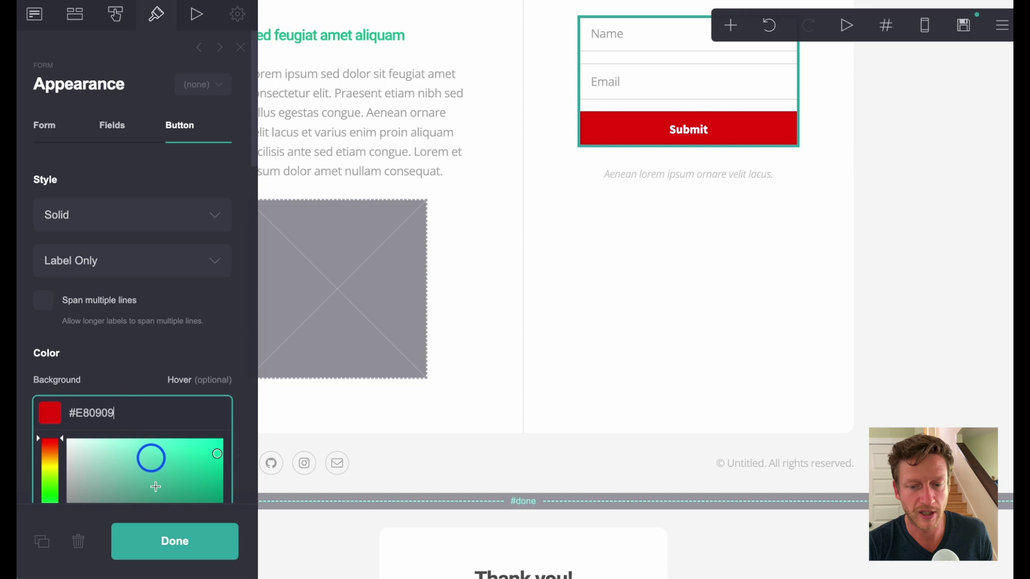
pyautogui.click(157, 538)
pyautogui.scroll(4, 944, 268)
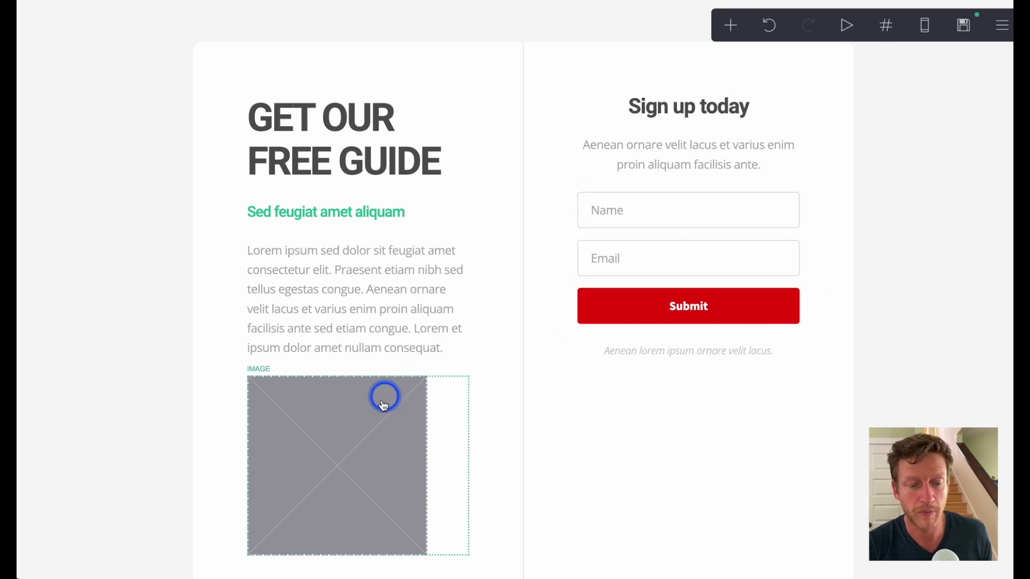
# Step: Drag the image placeholder up to sit directly under the green subheading
pyautogui.moveTo(352, 433); pyautogui.dragTo(335, 257)
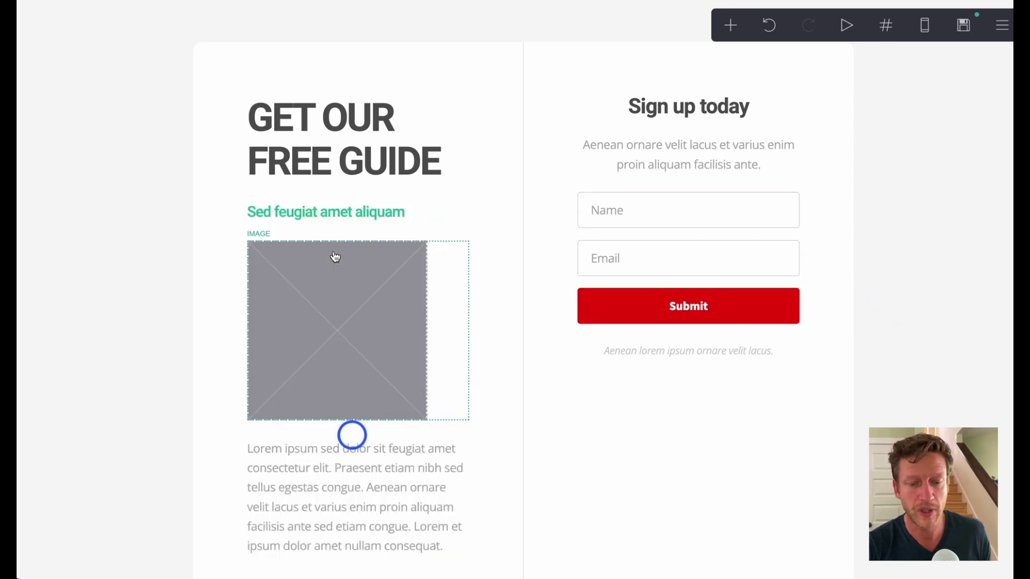
pyautogui.scroll(-2, 393, 372)
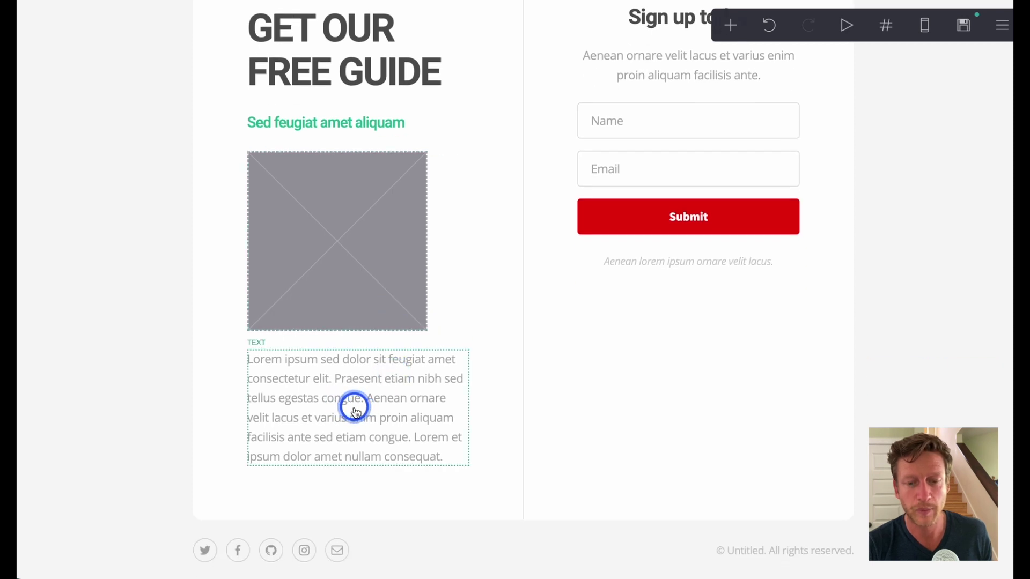
pyautogui.scroll(2, 836, 370)
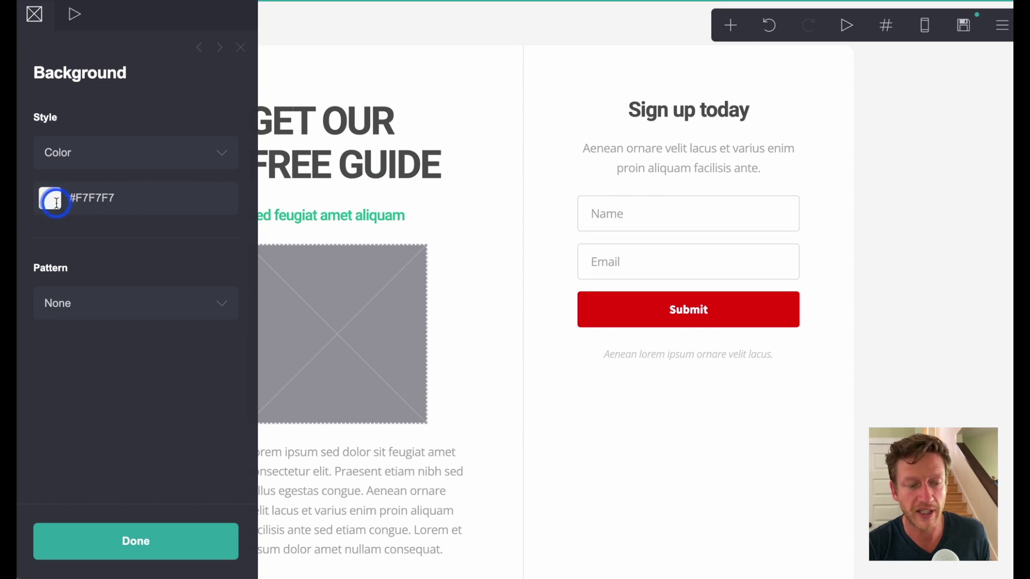
# Step: Give the page background the olive colour #B0AC46 and the Bokeh pattern
pyautogui.click(50, 198)
pyautogui.click(51, 251)
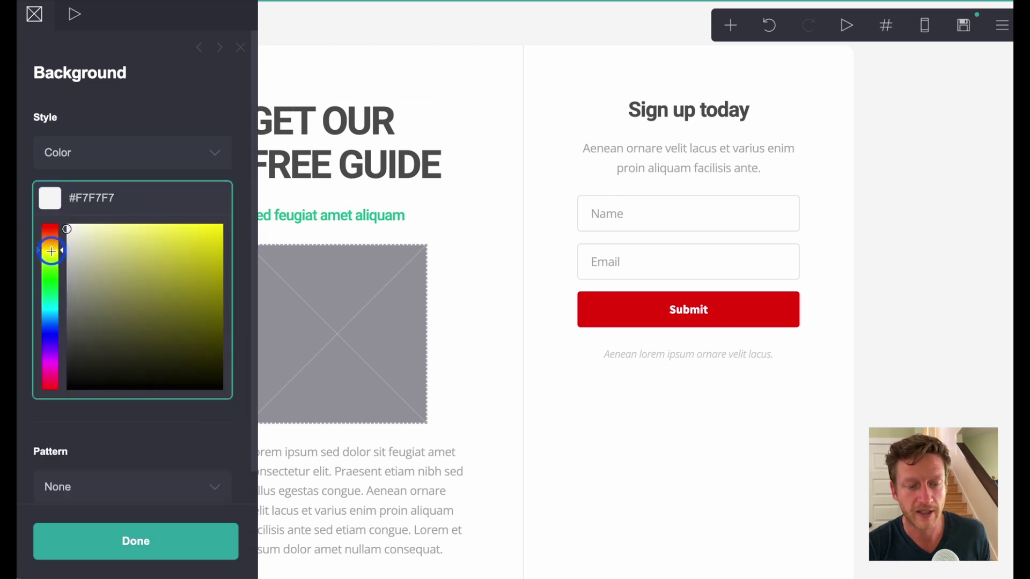
pyautogui.click(161, 275)
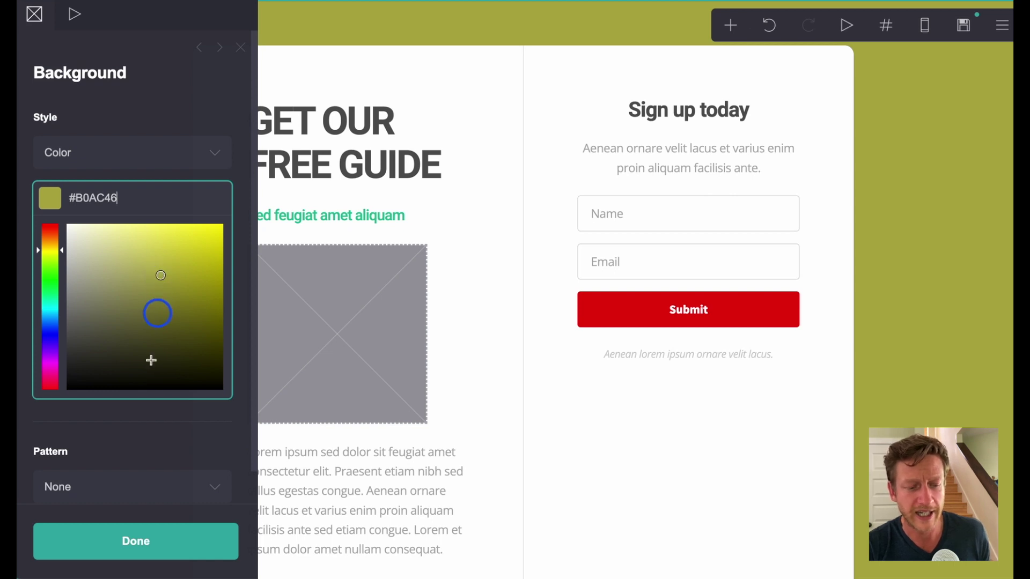
pyautogui.click(110, 496)
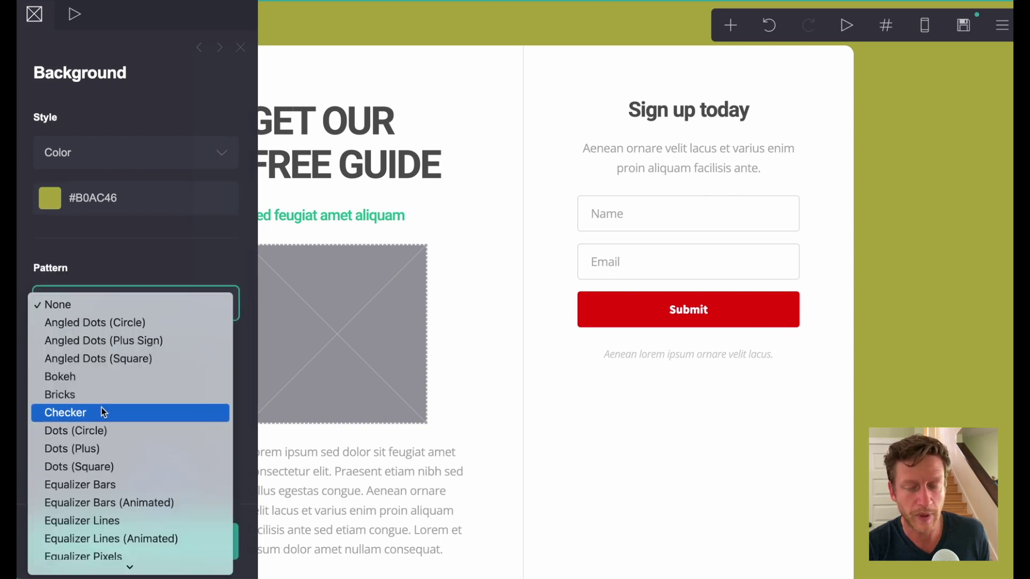
pyautogui.click(86, 378)
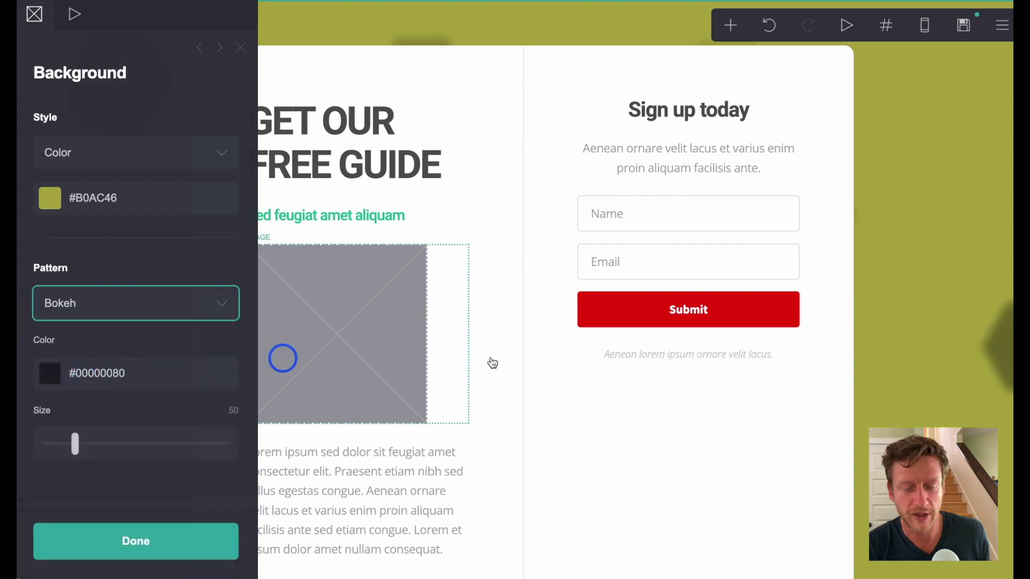
pyautogui.click(175, 542)
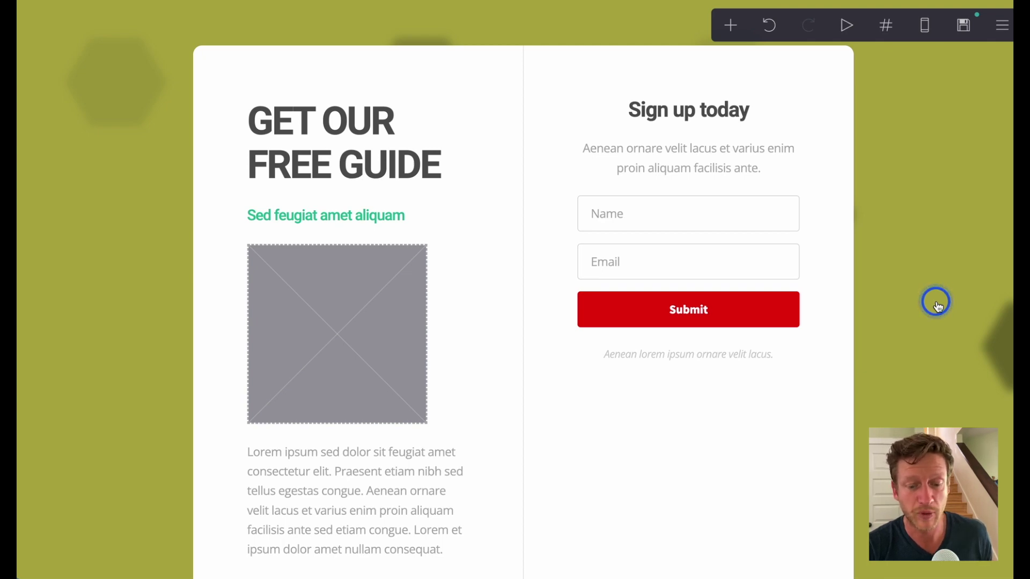
pyautogui.scroll(-8, 935, 303)
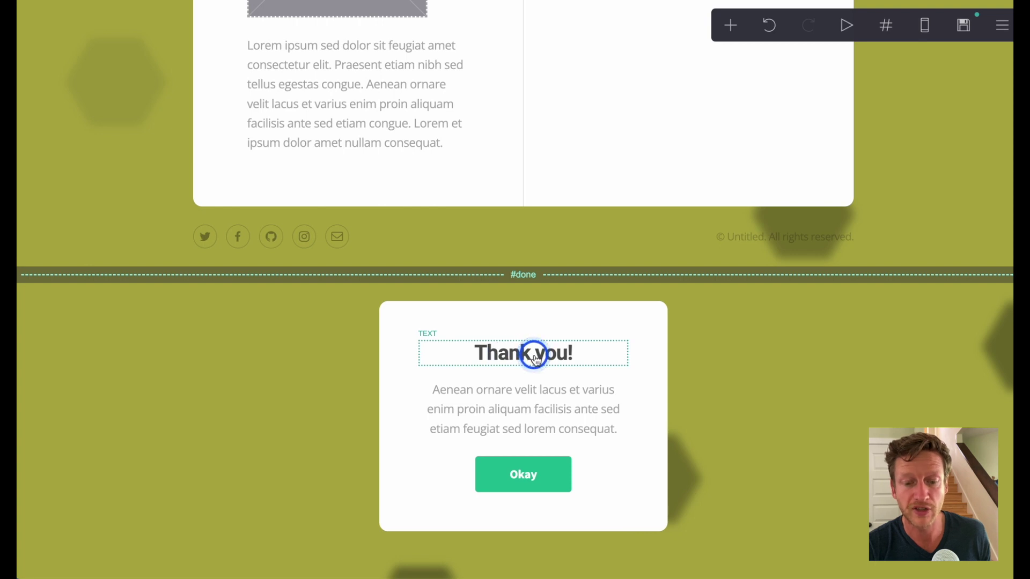
pyautogui.scroll(7, 689, 236)
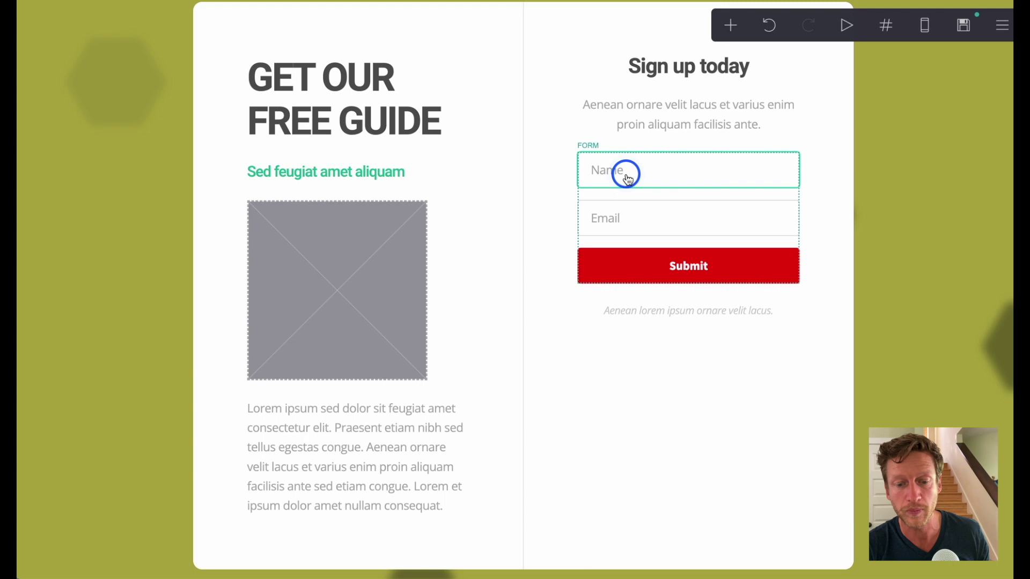
pyautogui.scroll(-7, 864, 311)
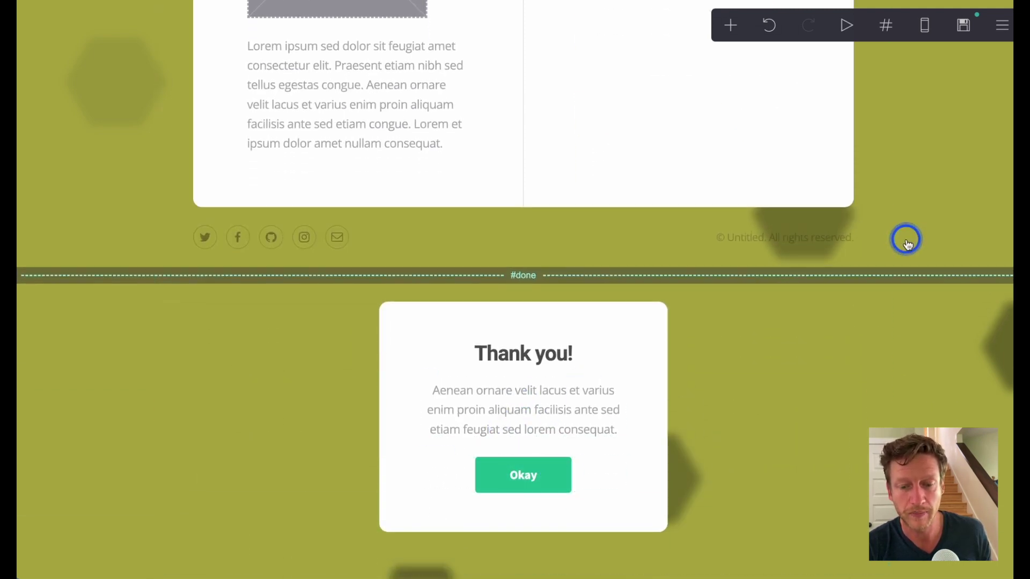
pyautogui.scroll(8, 906, 241)
# Step: Keep the form's type as Signup and its email provider as ActiveCampaign
pyautogui.click(653, 219)
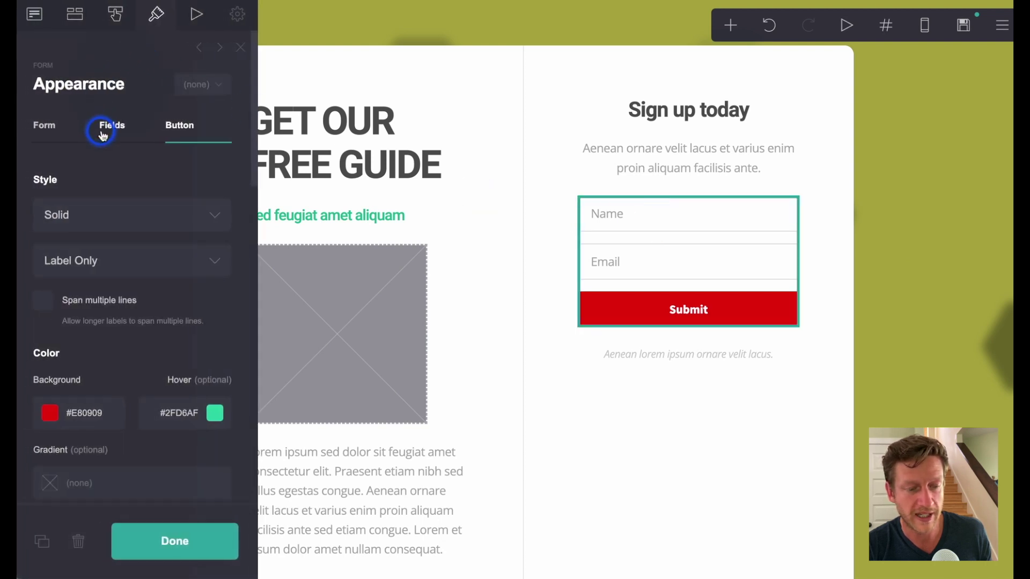
pyautogui.click(39, 128)
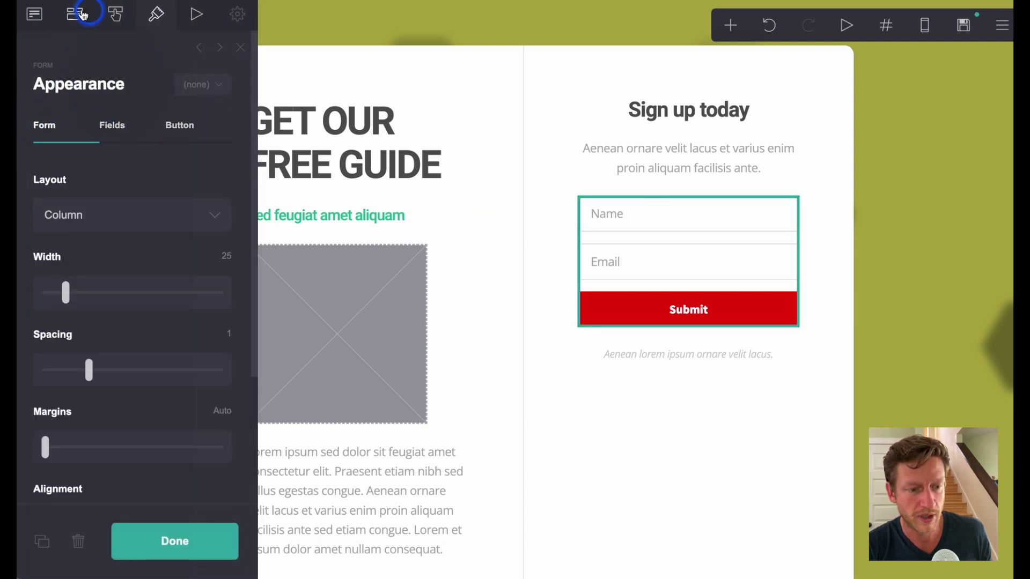
pyautogui.click(36, 13)
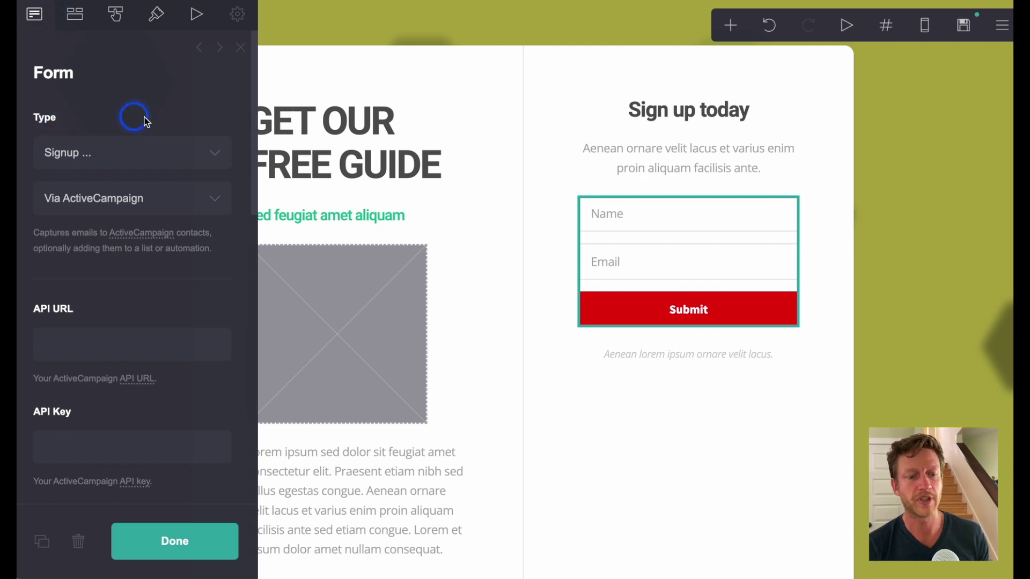
pyautogui.click(180, 155)
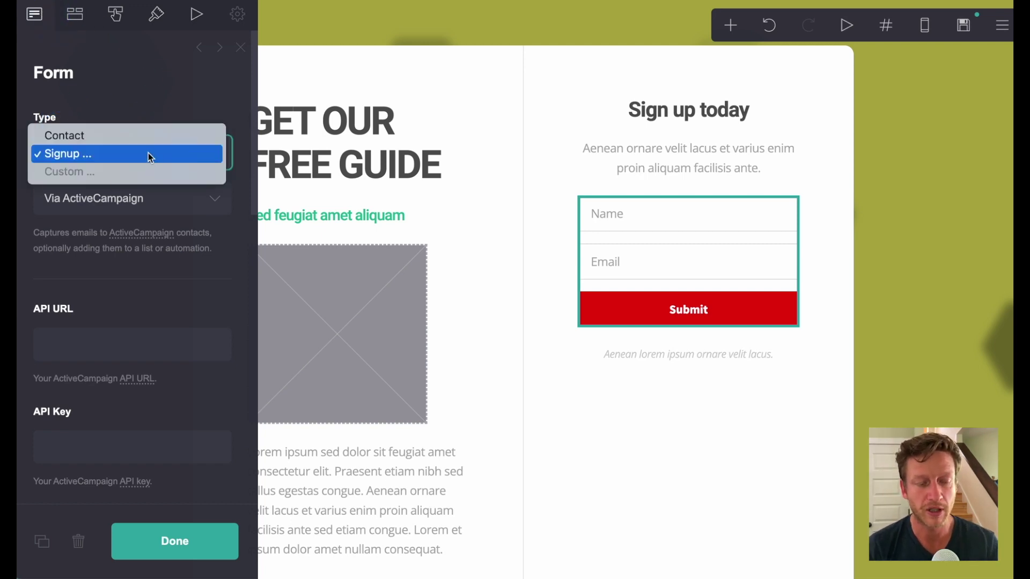
pyautogui.click(76, 159)
pyautogui.click(191, 197)
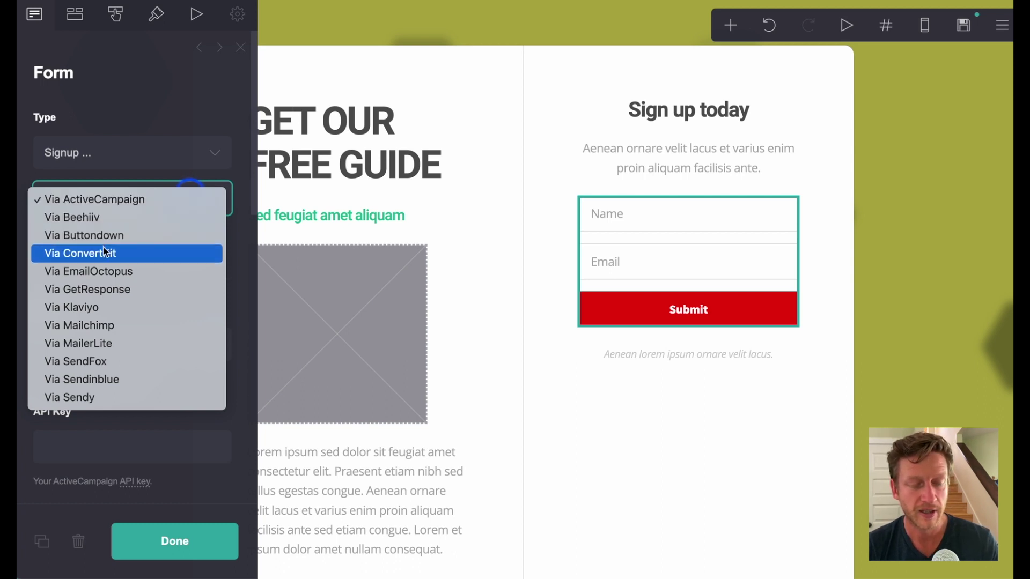
pyautogui.click(92, 201)
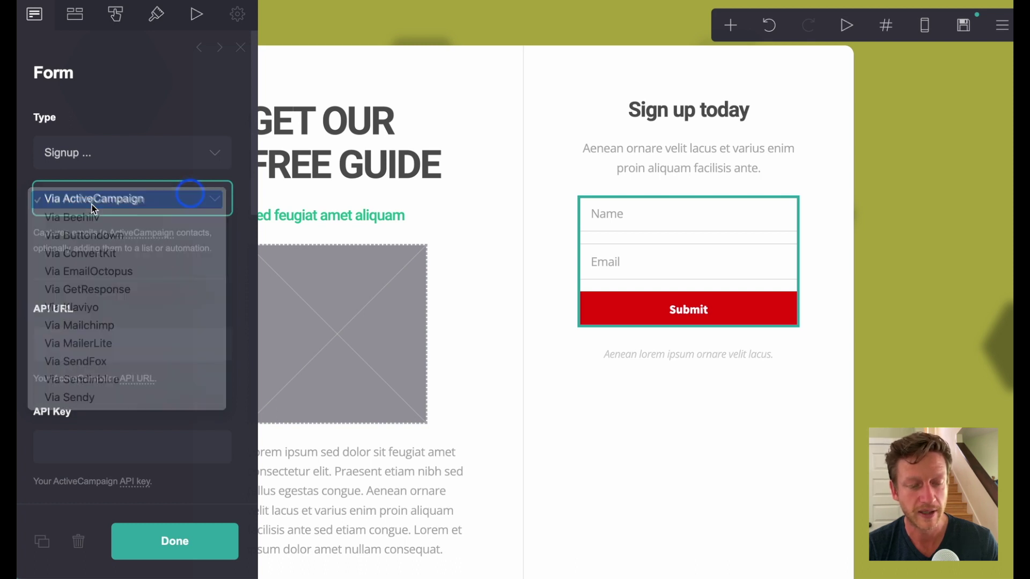
# Step: Review the empty ActiveCampaign API URL, API Key and Action fields without changing them
pyautogui.scroll(-1, 129, 301)
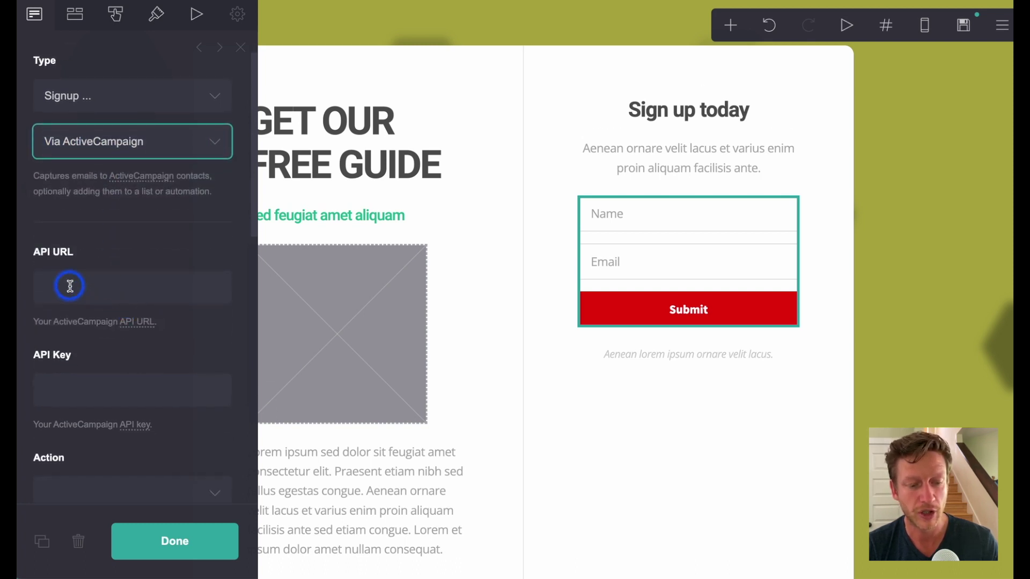
pyautogui.click(92, 290)
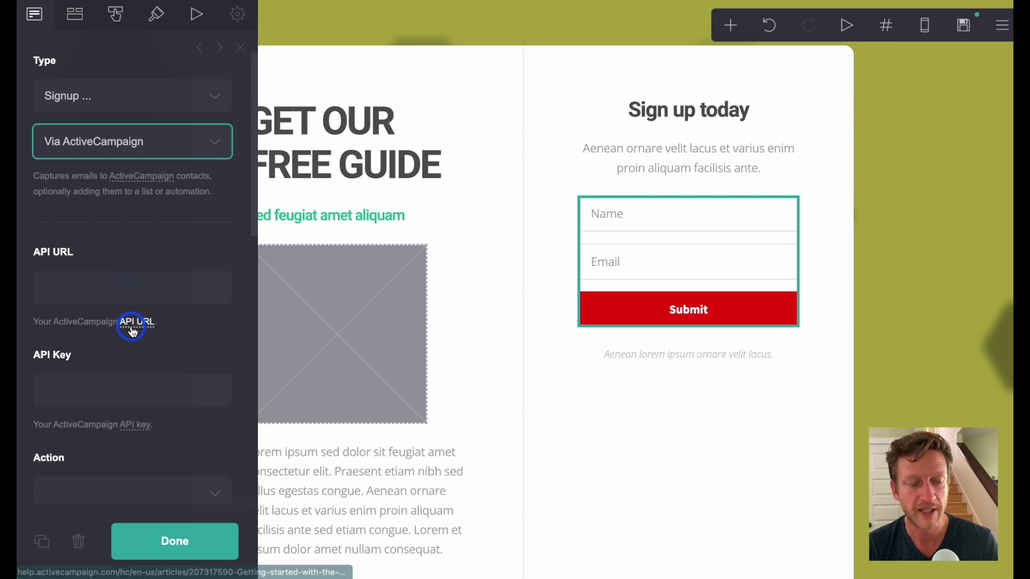
pyautogui.scroll(-1, 141, 359)
pyautogui.scroll(-1, 163, 326)
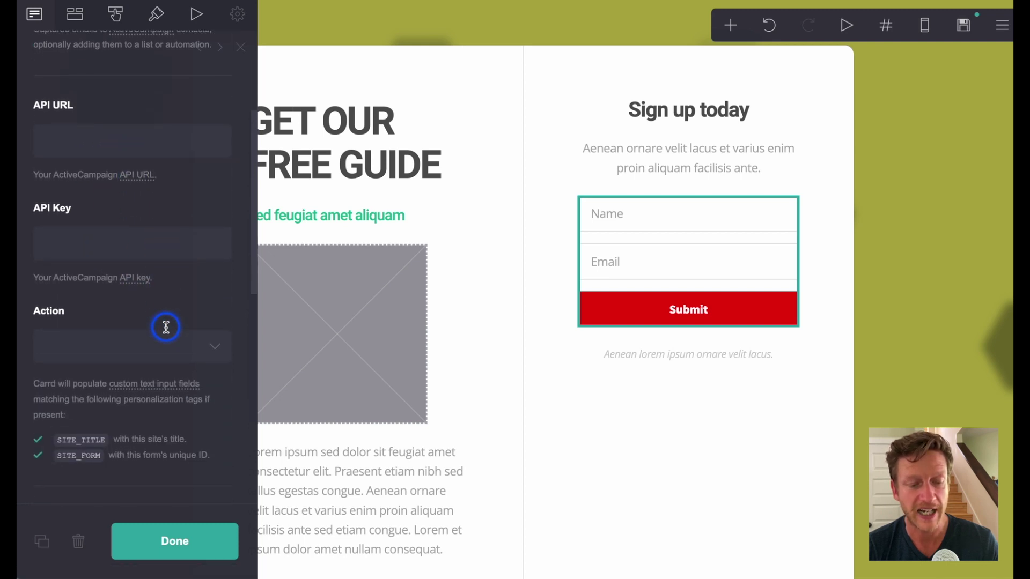
pyautogui.click(142, 354)
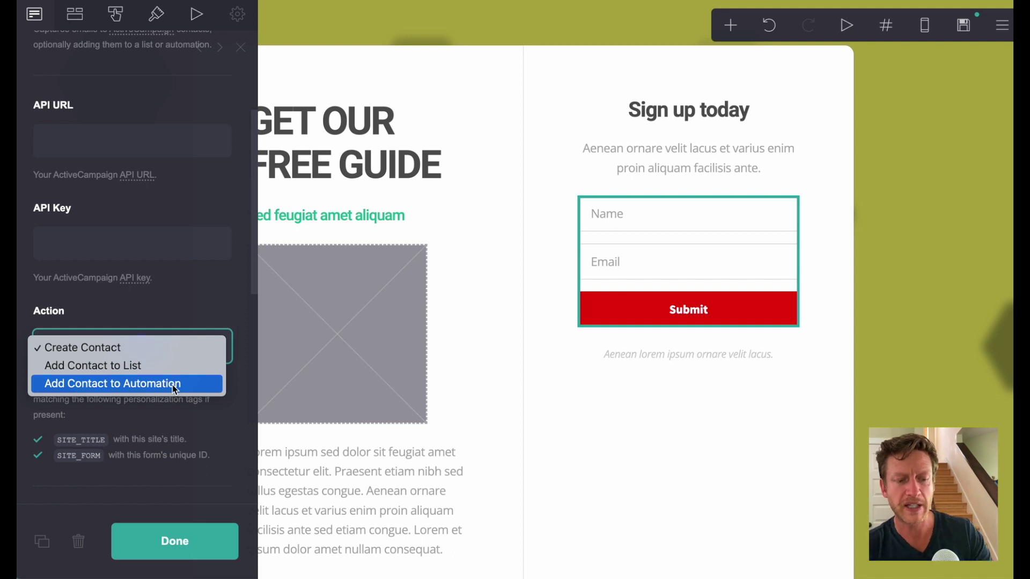
pyautogui.click(130, 174)
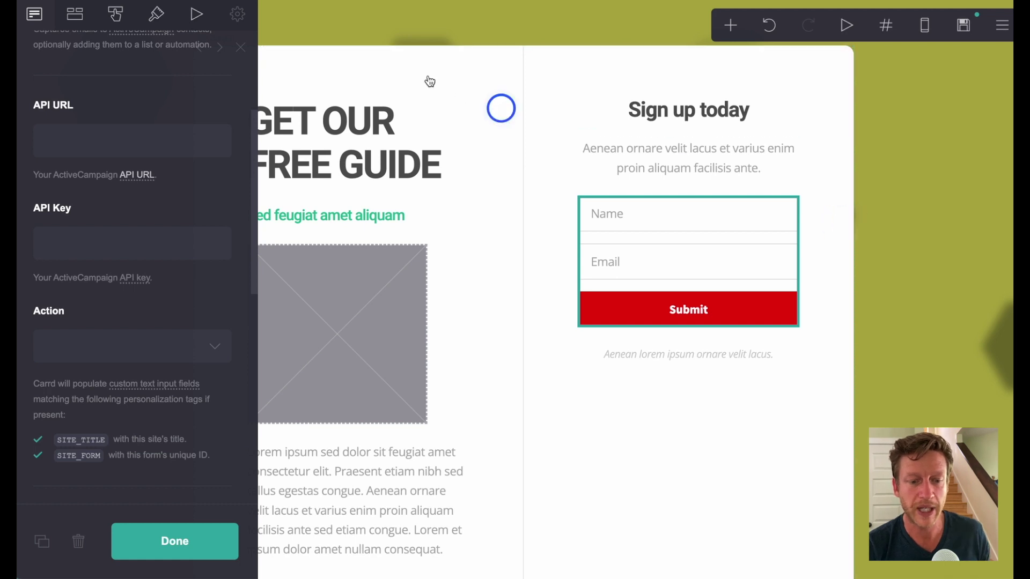
# Step: Select the two-column container, then dismiss its settings panel to view the whole page
pyautogui.click(368, 32)
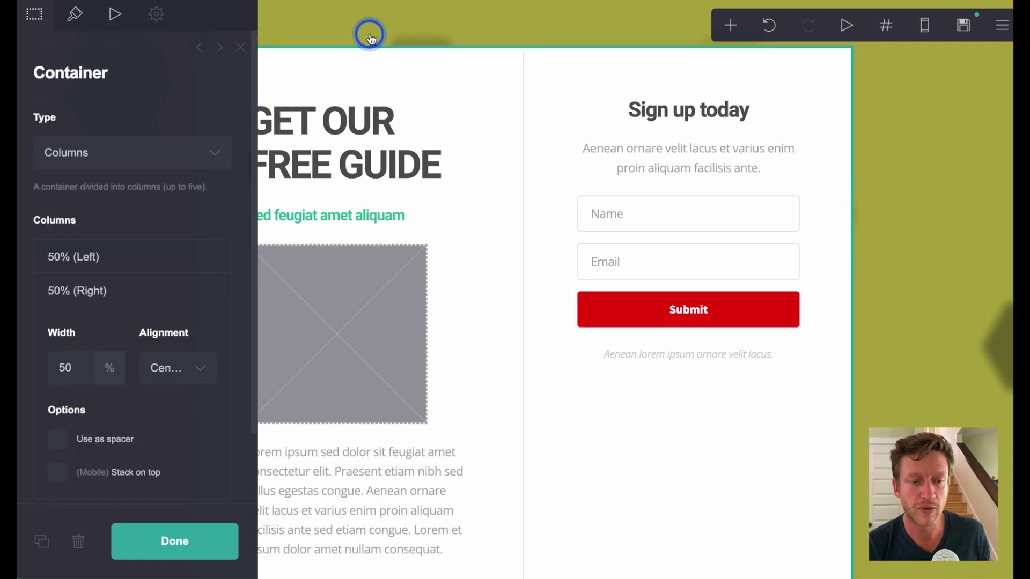
pyautogui.click(241, 47)
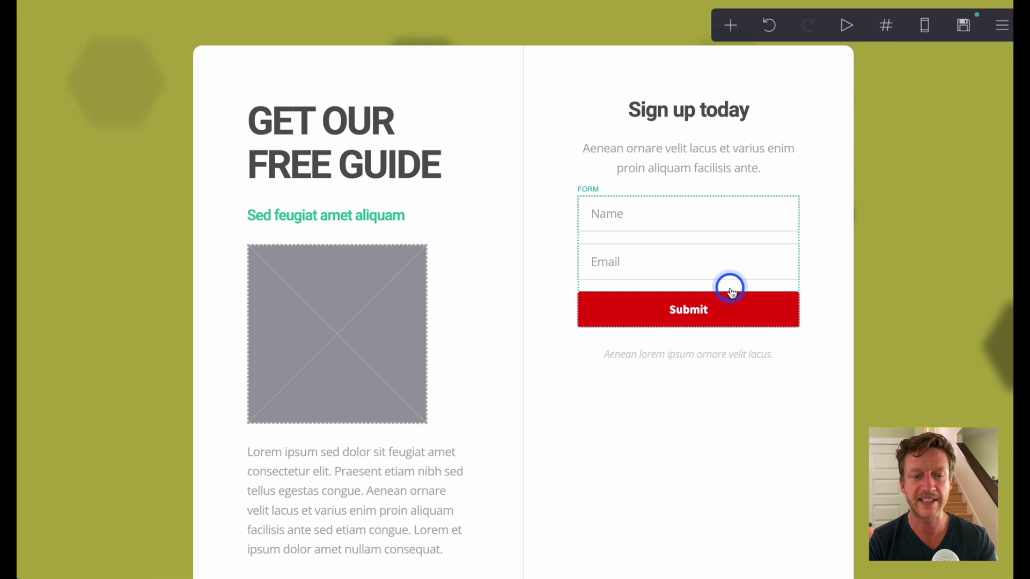